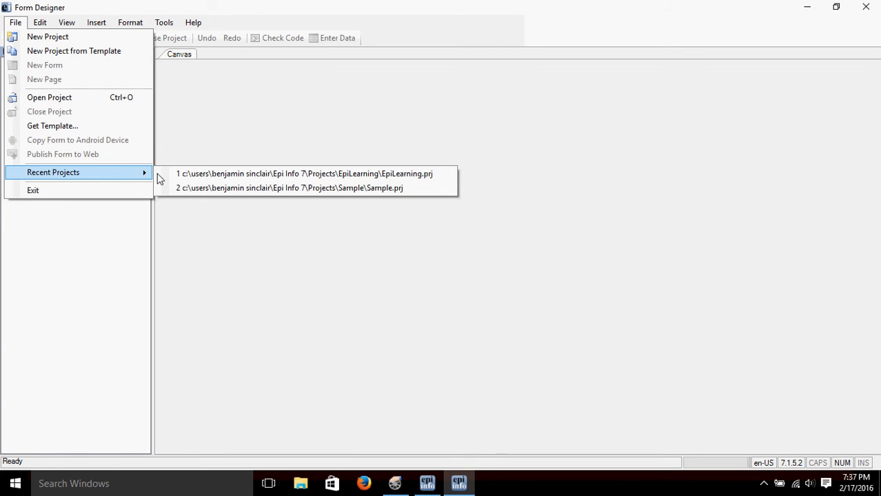
# Open the recent EpiLearning.prj project and bring up the properties of the "Form 1" title label.
pyautogui.click(310, 176)
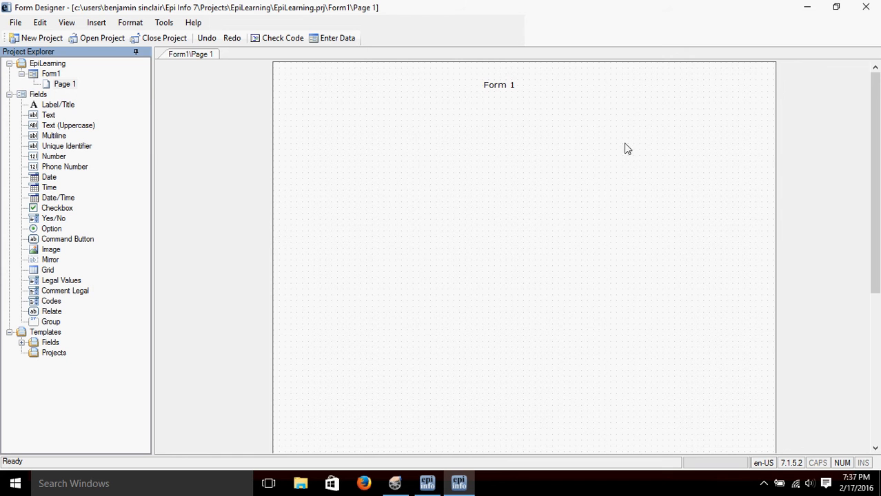
pyautogui.click(499, 86)
pyautogui.click(375, 246)
pyautogui.click(499, 85)
pyautogui.click(506, 112)
pyautogui.click(502, 86)
pyautogui.rightClick(504, 87)
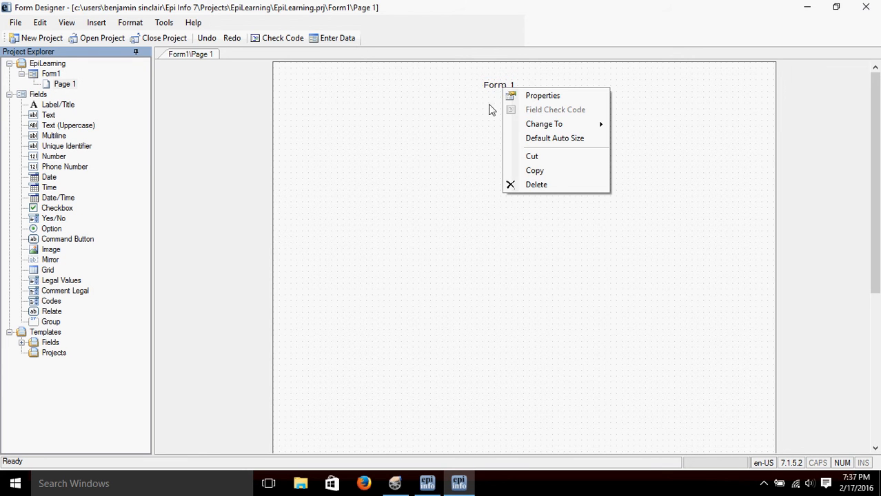
pyautogui.rightClick(492, 83)
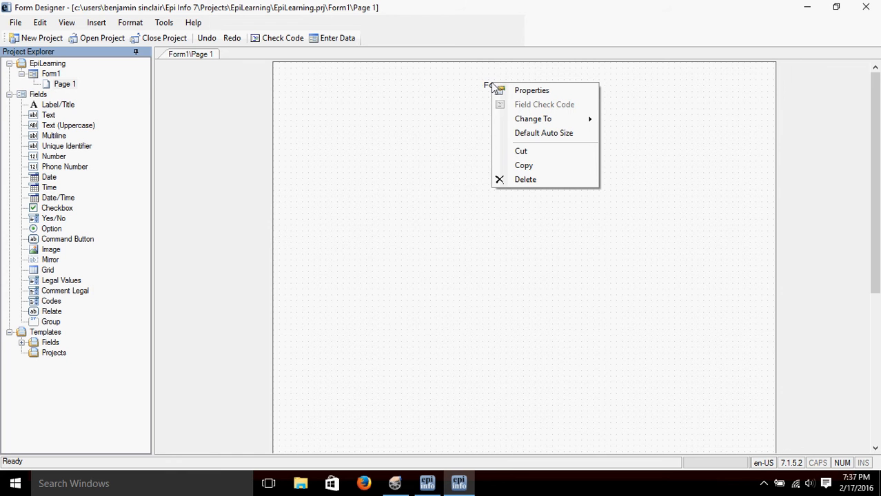
pyautogui.click(525, 90)
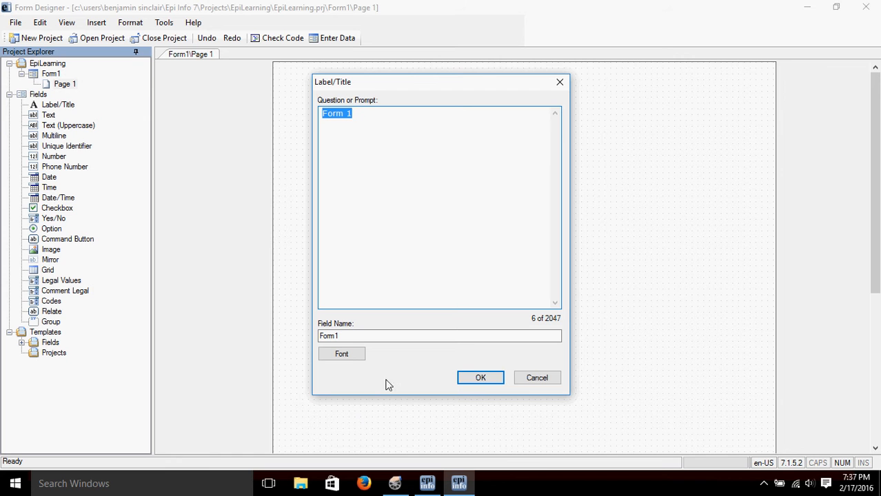
# Set the "Form 1" title's font to Bold Italic, size 20, and apply it to the form.
pyautogui.click(348, 353)
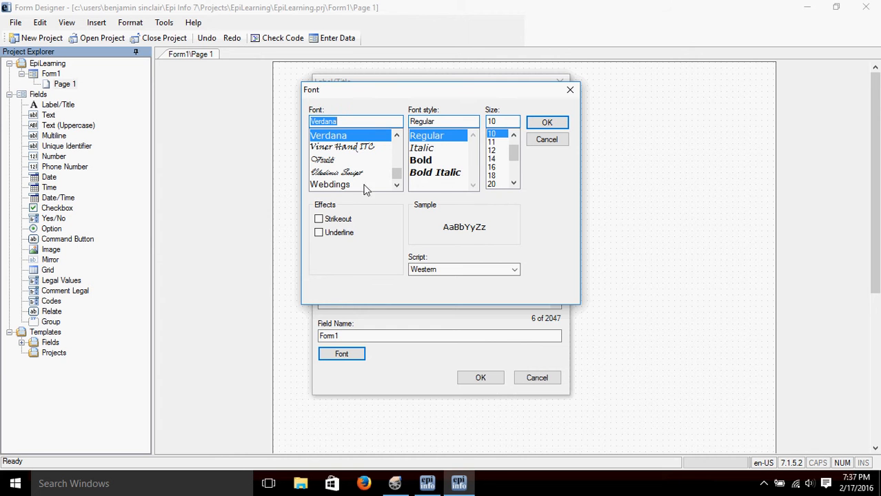
pyautogui.click(438, 173)
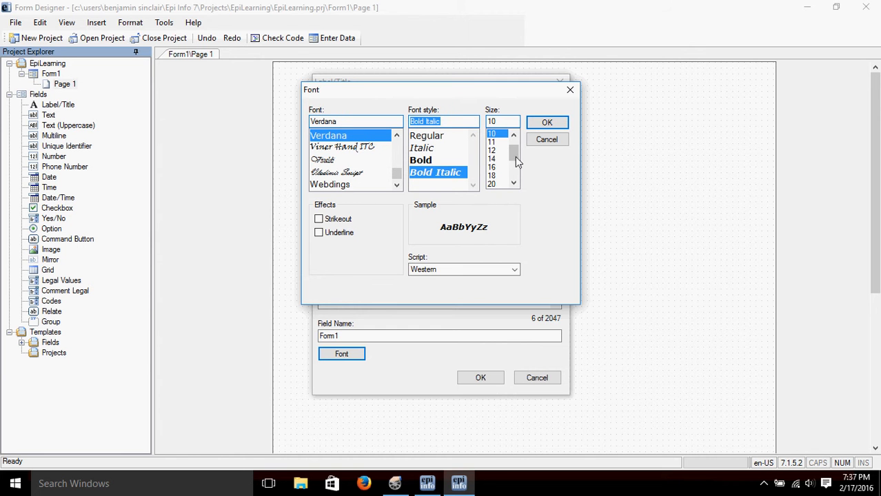
pyautogui.moveTo(517, 156); pyautogui.dragTo(517, 165)
pyautogui.click(492, 150)
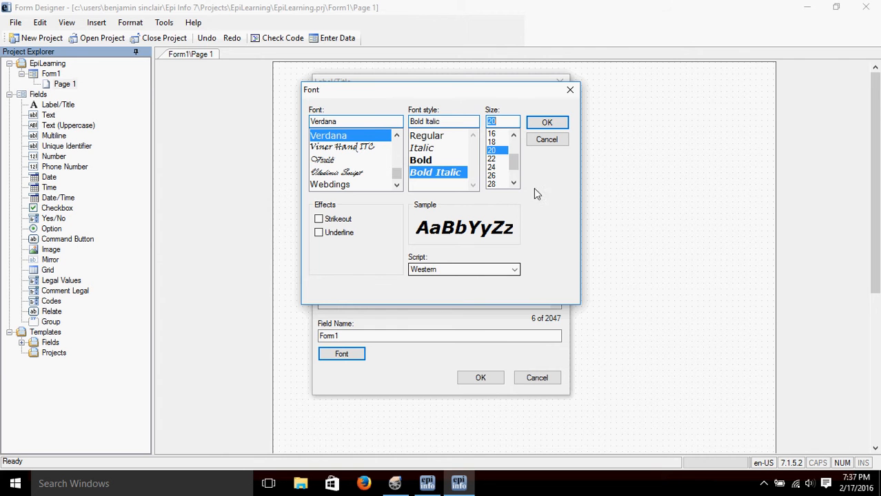
pyautogui.click(552, 124)
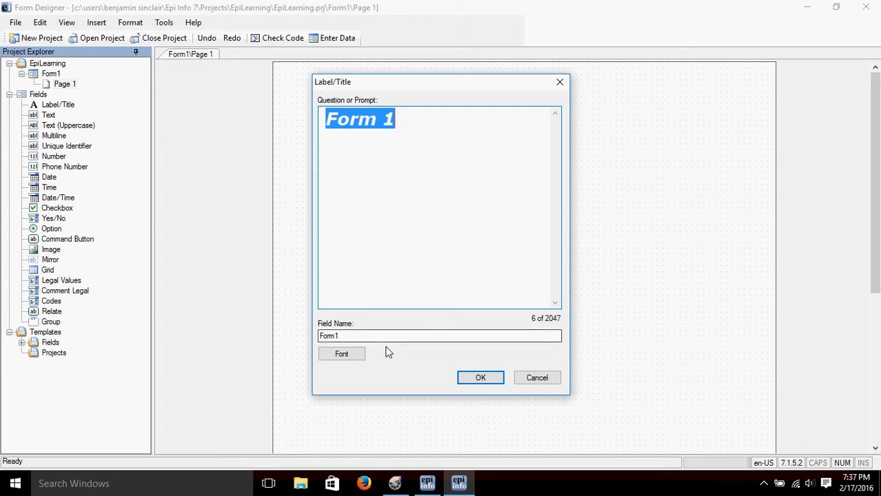
pyautogui.click(481, 378)
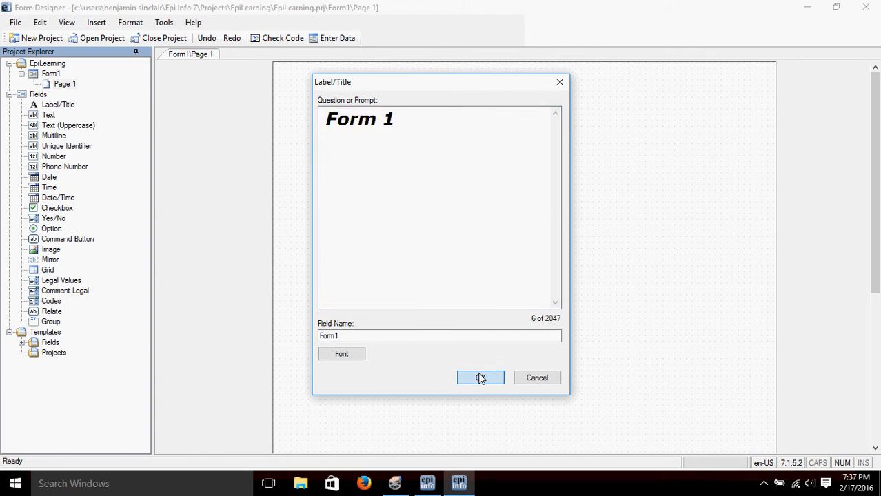
pyautogui.click(555, 91)
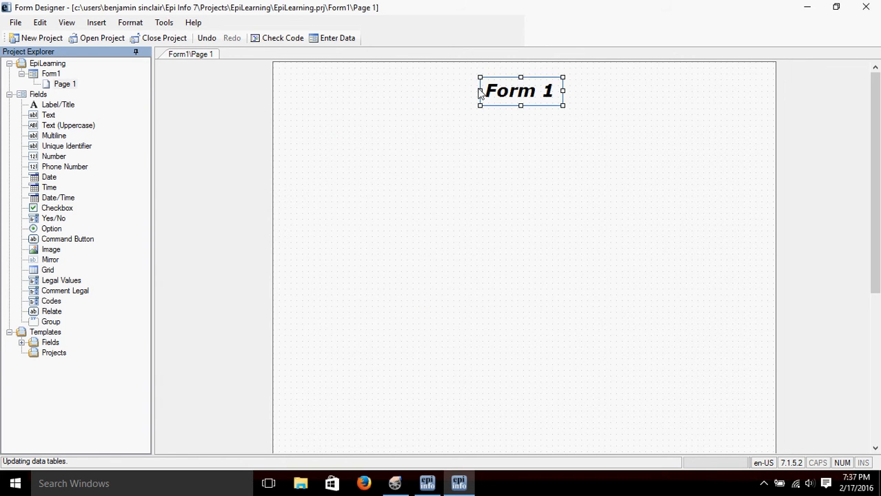
pyautogui.click(296, 196)
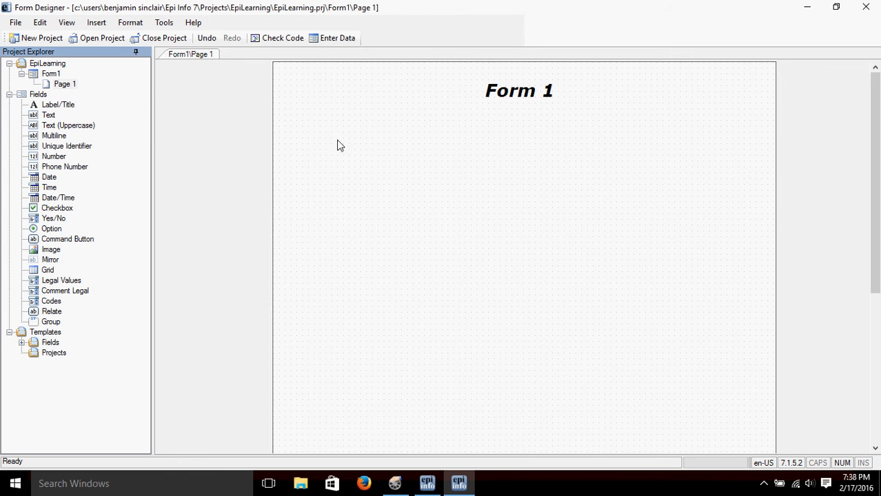
# Add a Unique Identifier field with the prompt "ID Number" below and left of the form title.
pyautogui.click(58, 147)
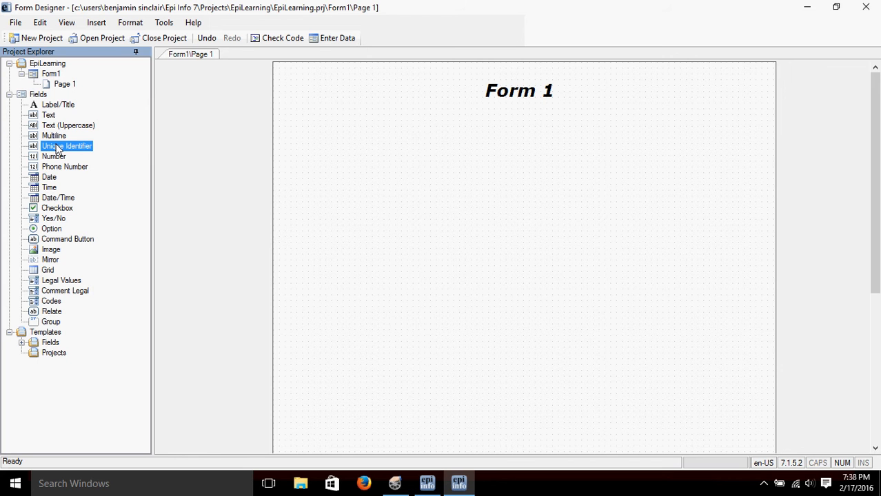
pyautogui.moveTo(58, 148); pyautogui.dragTo(344, 159)
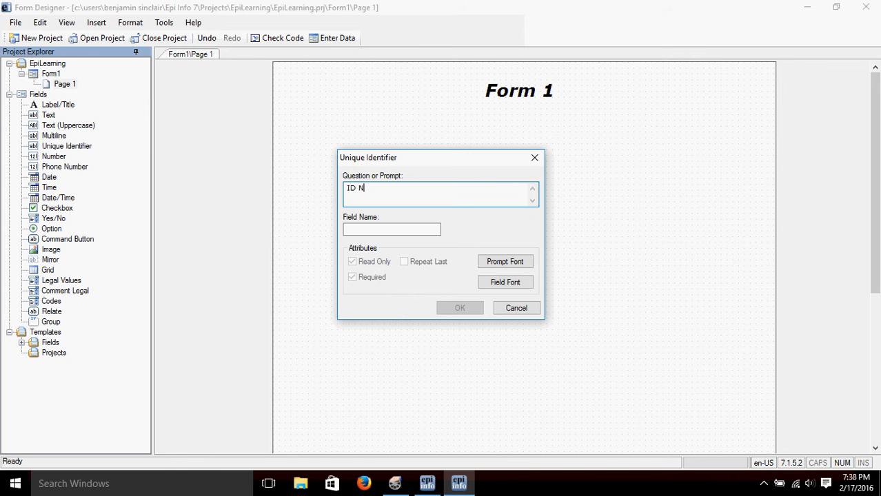
pyautogui.write('ber')
pyautogui.click(379, 227)
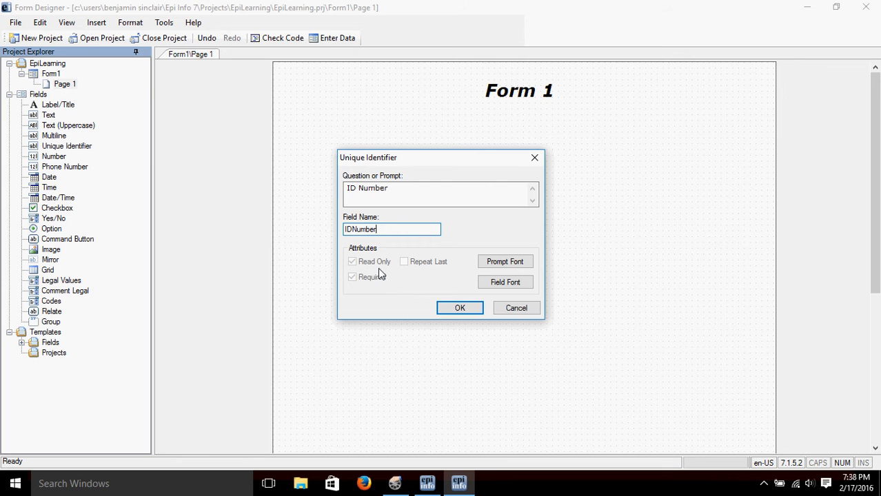
pyautogui.click(460, 309)
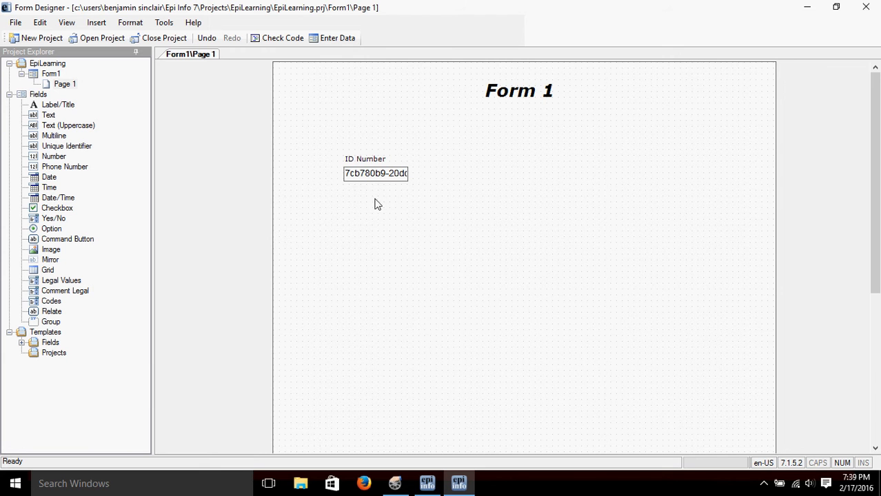
# Move the ID Number field nearer the page's left edge and shift its value box slightly below its label.
pyautogui.click(372, 169)
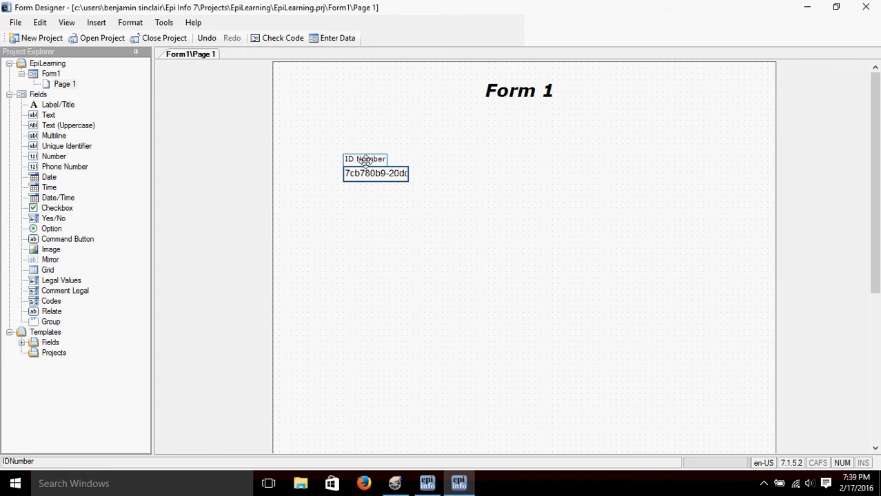
pyautogui.click(359, 175)
pyautogui.moveTo(368, 158); pyautogui.dragTo(322, 145)
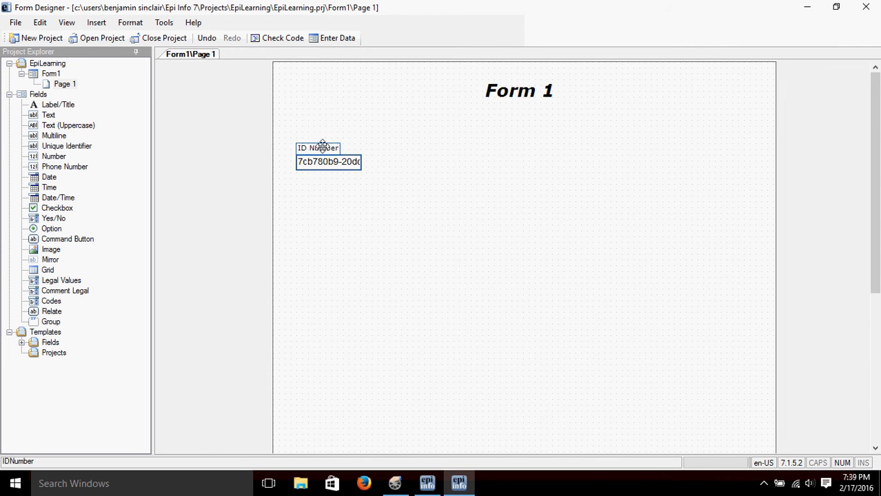
pyautogui.click(335, 164)
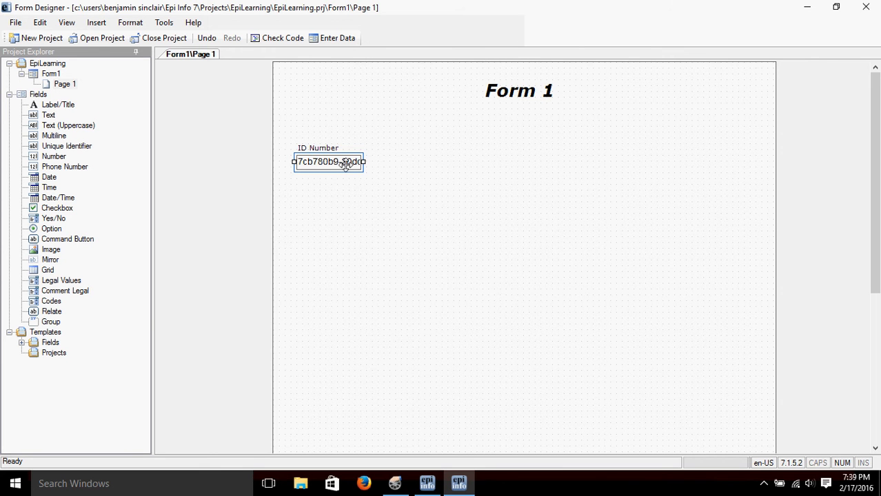
pyautogui.moveTo(337, 164)
pyautogui.mouseDown()
pyautogui.moveTo(339, 177)
pyautogui.moveTo(339, 169)
pyautogui.mouseUp()
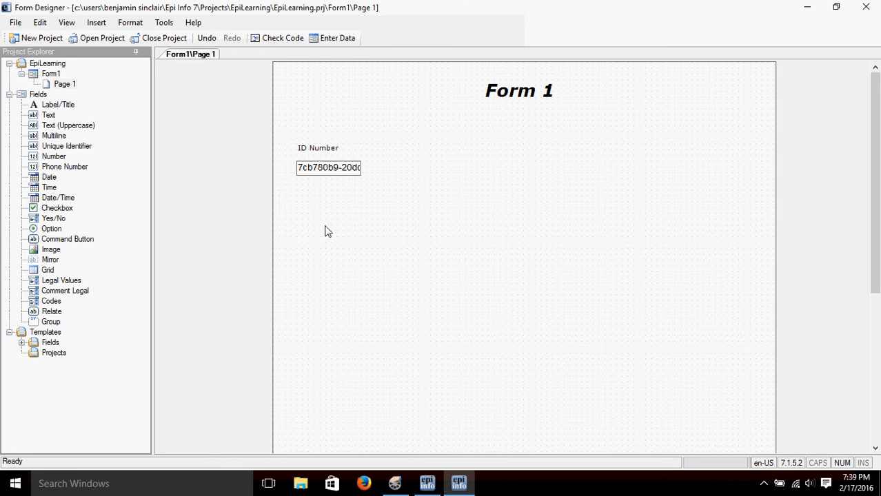
pyautogui.click(332, 166)
# Place an Option field to the right of the ID Number field with the prompt and field name "Gender".
pyautogui.moveTo(49, 233); pyautogui.dragTo(429, 153)
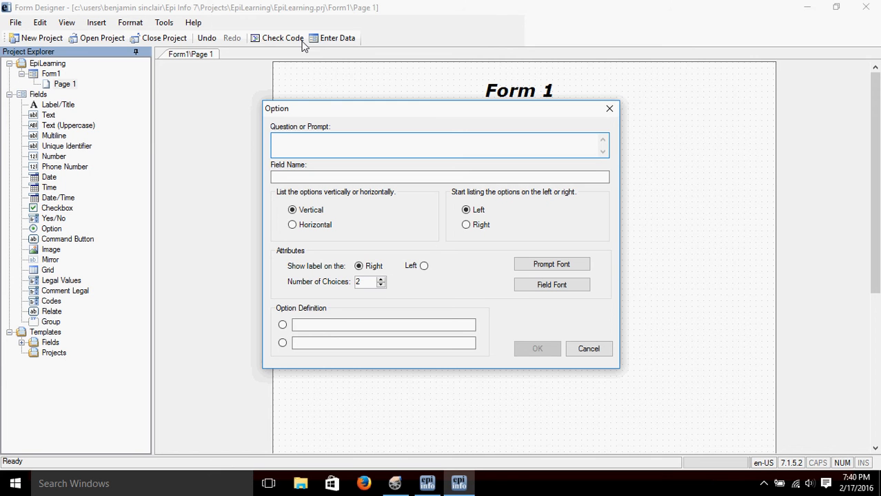
pyautogui.write('G')
pyautogui.write('ender')
pyautogui.click(349, 177)
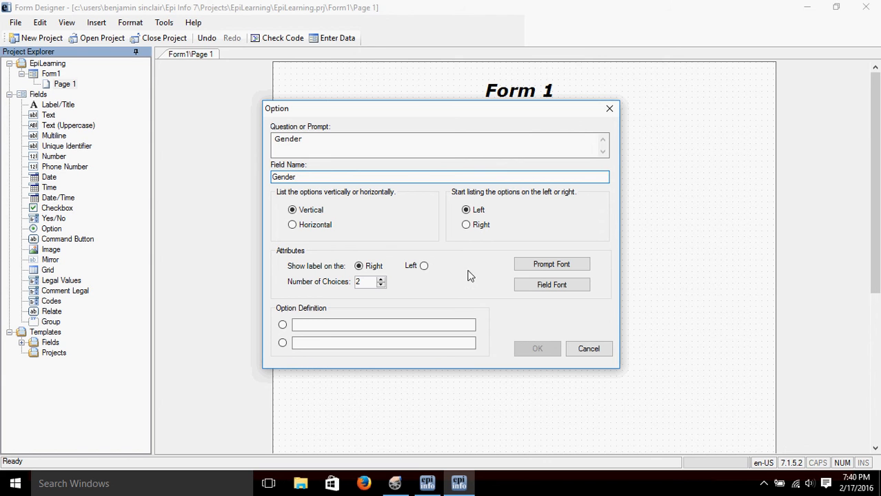
# Give the Gender field three choices, Male, Female and Other, and add it to the form.
pyautogui.click(380, 279)
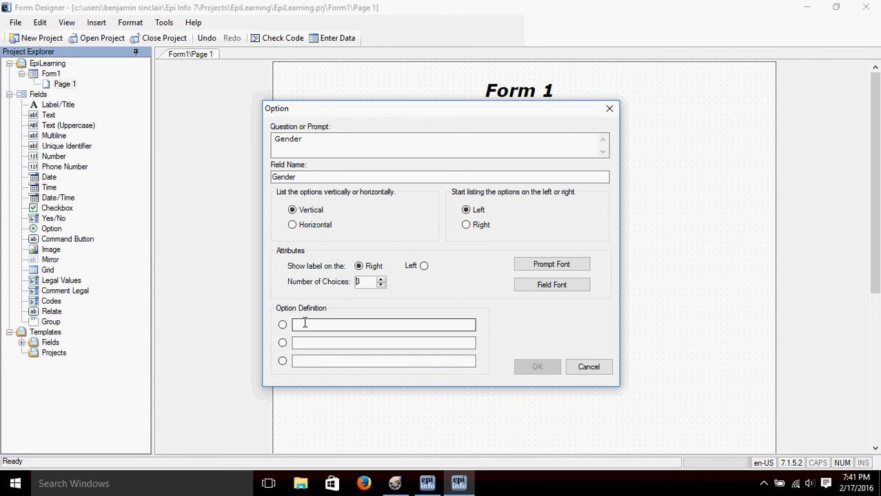
pyautogui.click(329, 324)
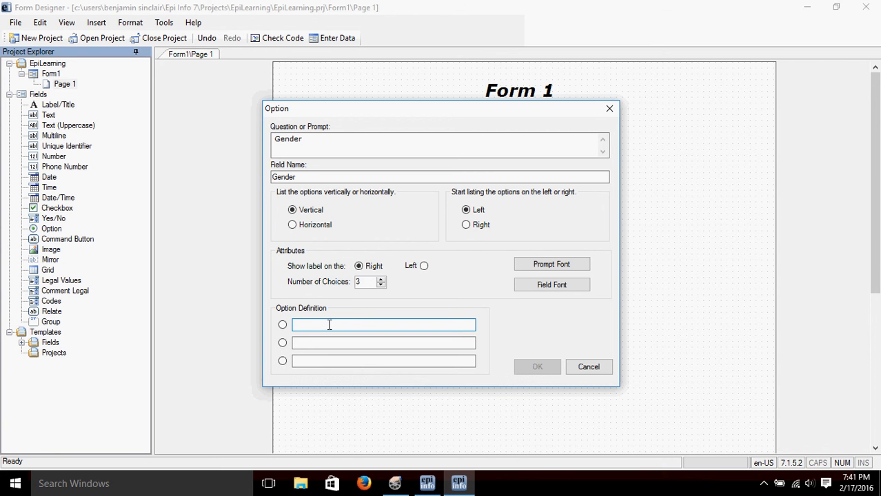
pyautogui.write('Male')
pyautogui.press('Tab')
pyautogui.write('Female')
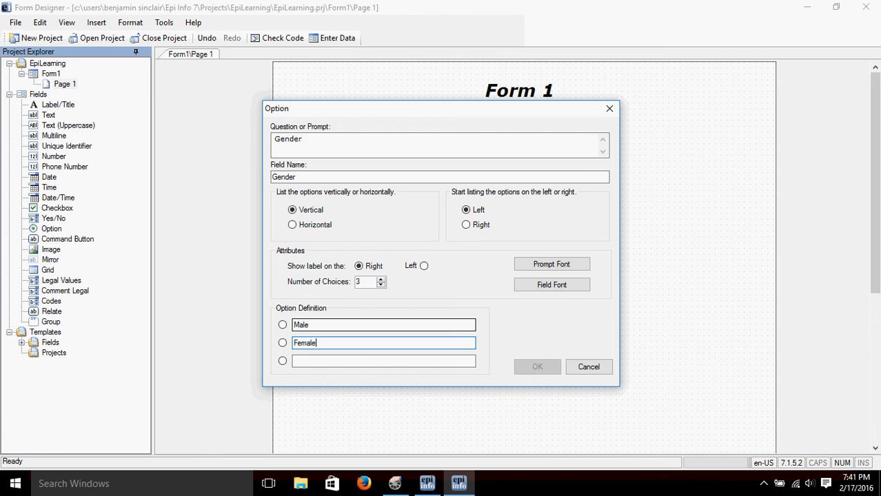
pyautogui.press('Tab')
pyautogui.write('Other')
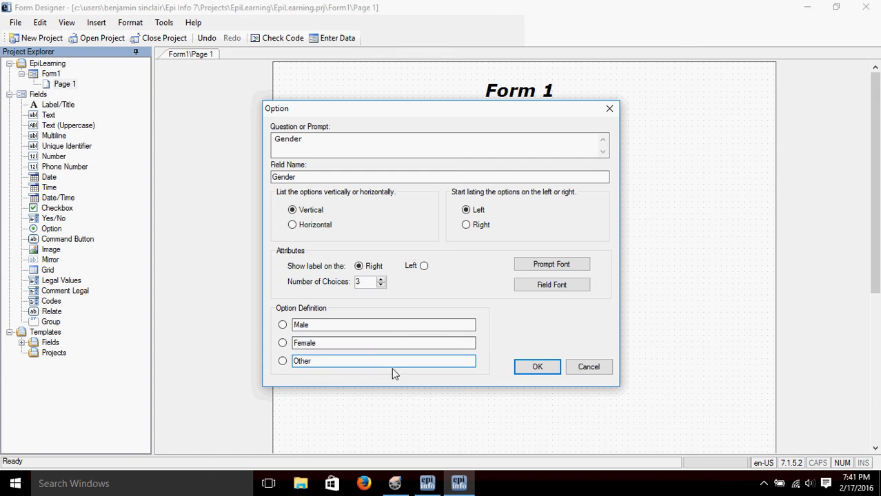
pyautogui.click(537, 367)
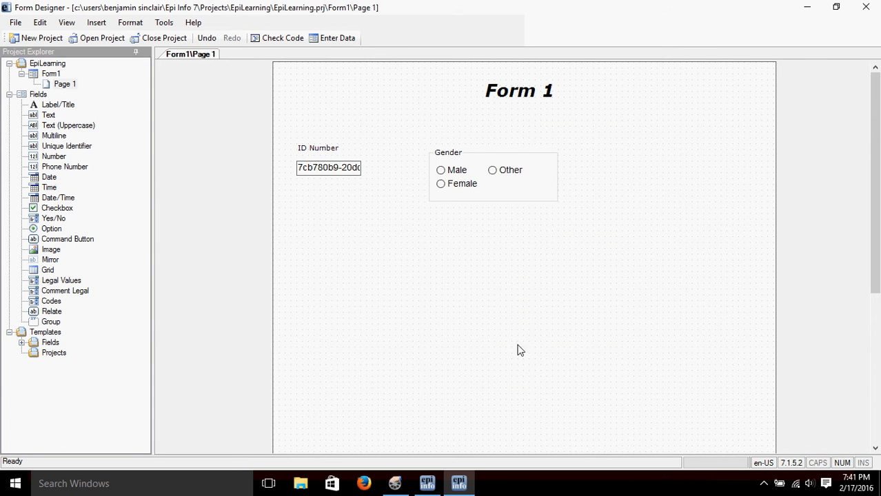
# Narrow the Gender group so its choices stack in one column, and move it closer to the ID Number field.
pyautogui.click(474, 147)
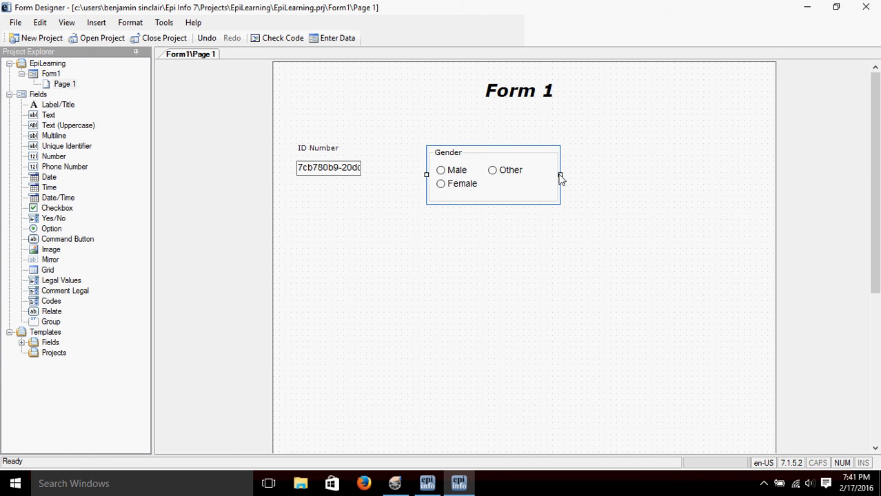
pyautogui.moveTo(560, 173); pyautogui.dragTo(488, 184)
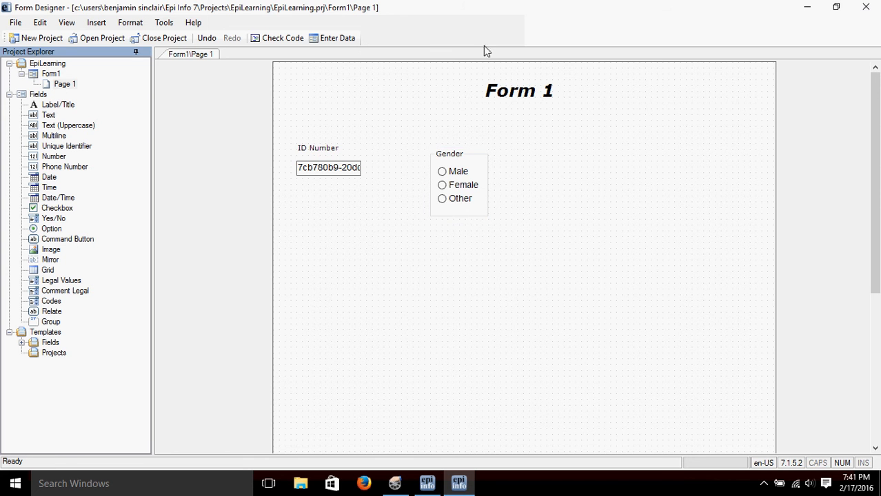
pyautogui.click(444, 154)
pyautogui.moveTo(444, 153); pyautogui.dragTo(399, 147)
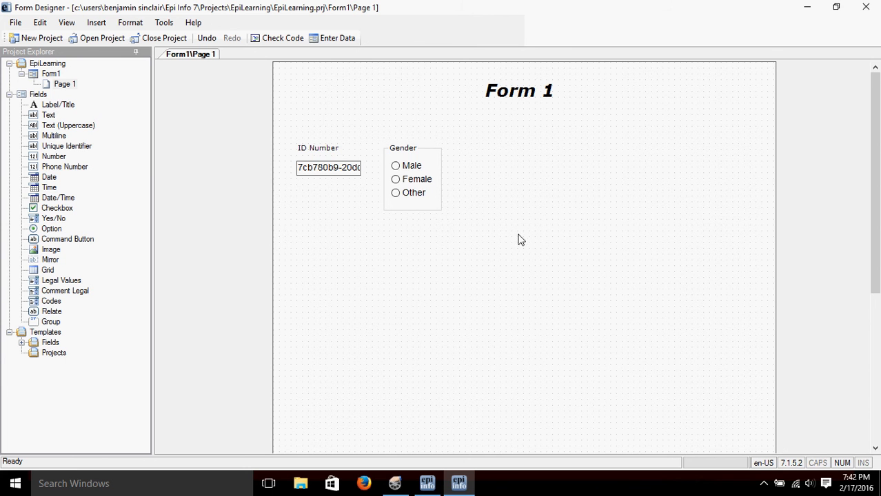
# Place a Legal Values field right of the Gender group with the prompt "Education" and make it required.
pyautogui.click(60, 280)
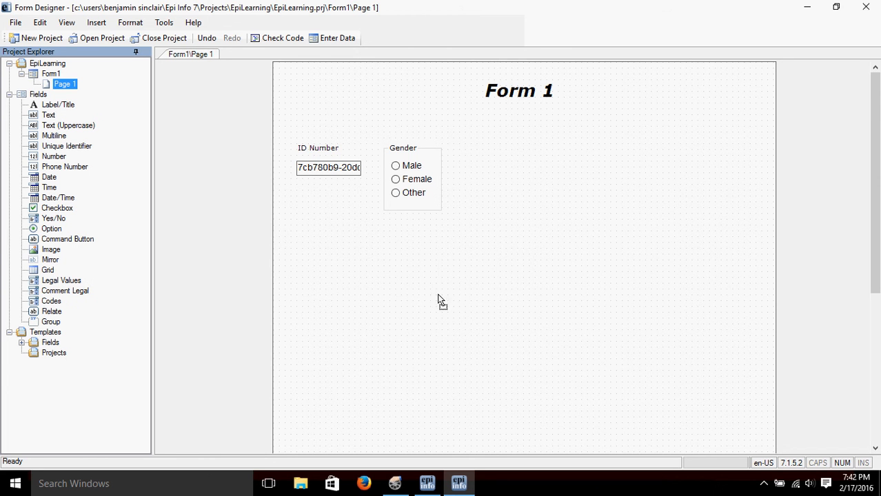
pyautogui.click(518, 160)
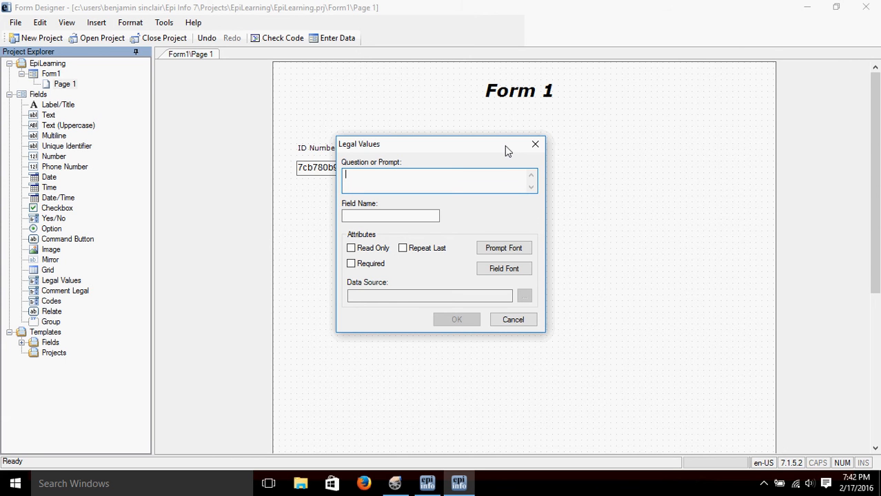
pyautogui.write('Education')
pyautogui.click(429, 214)
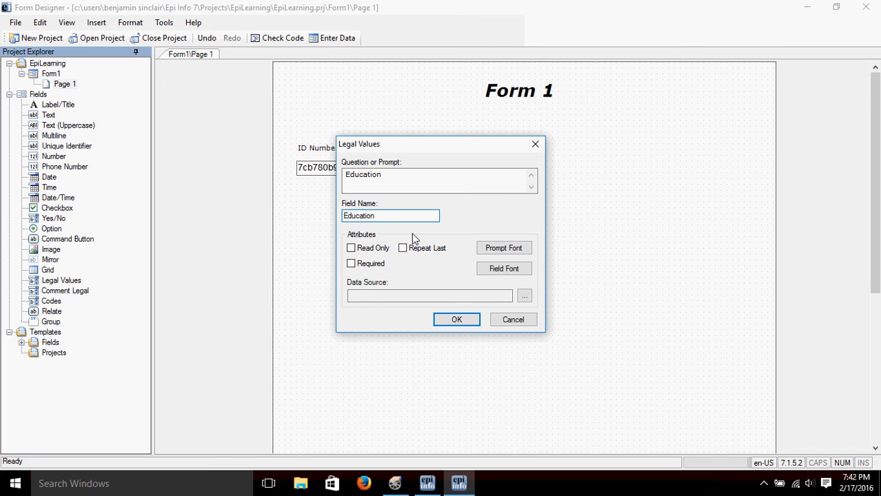
pyautogui.click(351, 265)
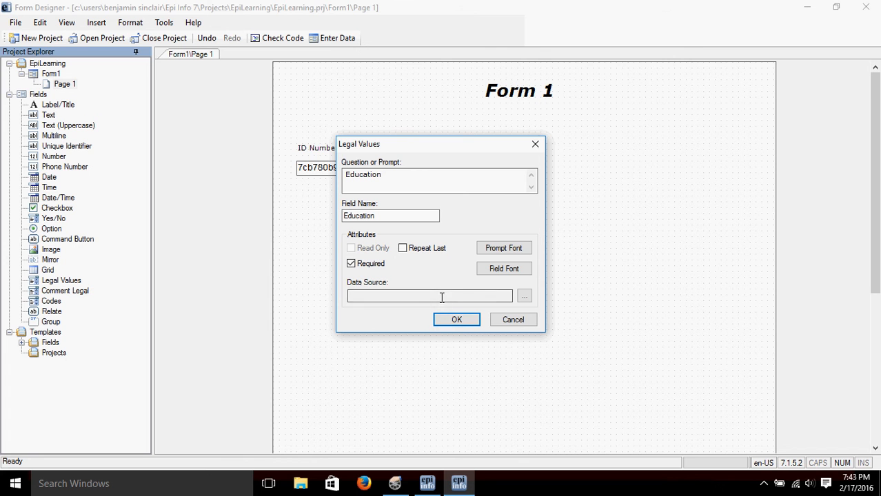
# Create a new data source for the Education field, with High School and Some College as its first two values.
pyautogui.click(525, 298)
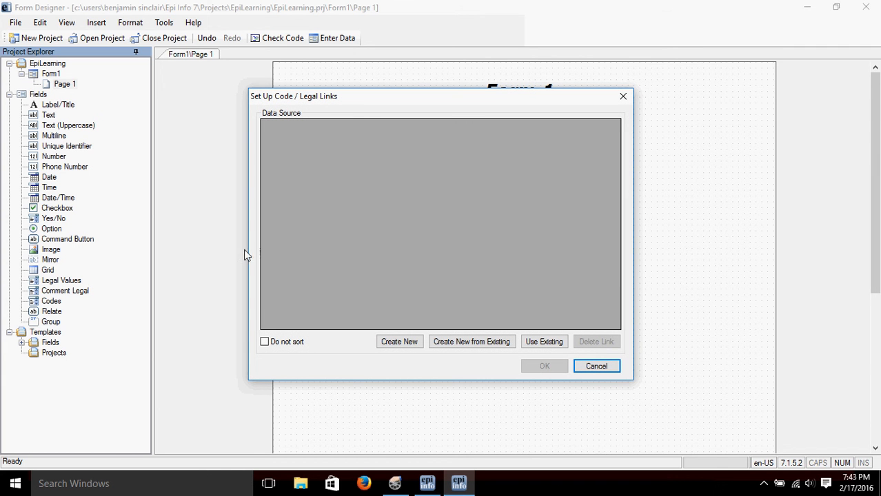
pyautogui.click(398, 344)
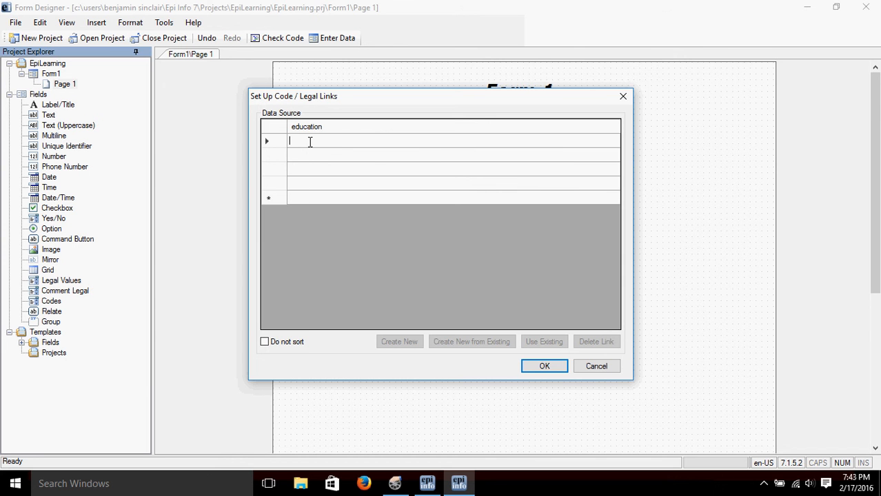
pyautogui.write('High Scho')
pyautogui.write('ol')
pyautogui.press('Return')
pyautogui.write('Some College')
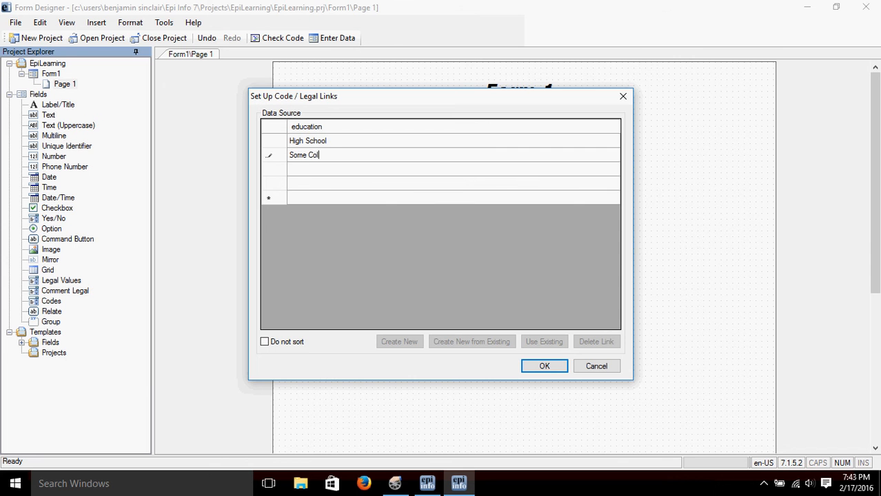
pyautogui.press('Return')
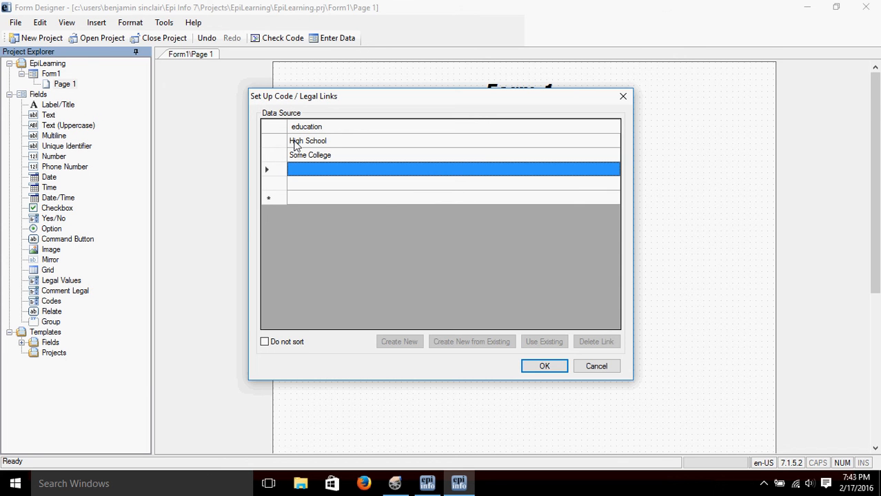
# Add 4 Year Degree and Graduate or Professional Degree as the third and fourth values of the Education list.
pyautogui.write('4 ')
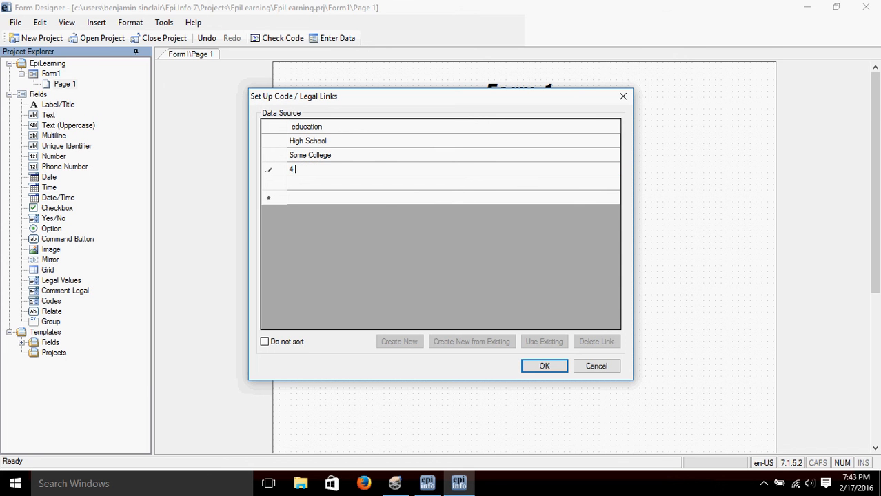
pyautogui.write('Year Degree')
pyautogui.press('Return')
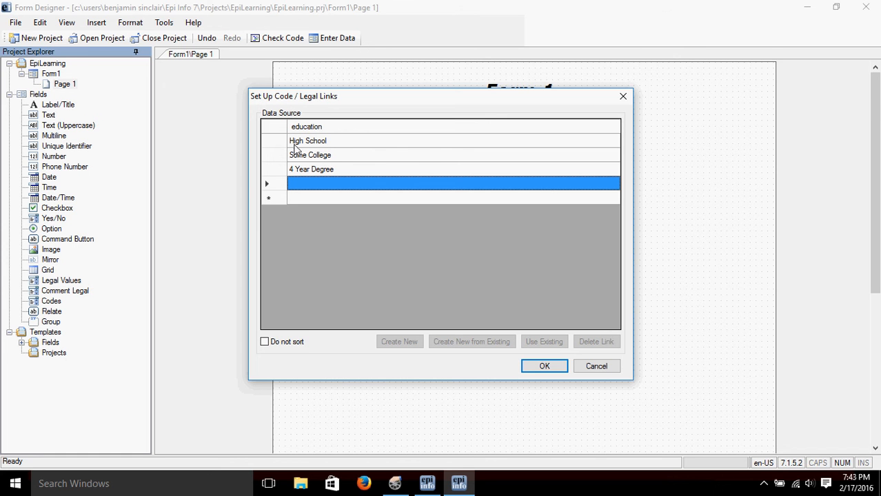
pyautogui.write('Gr')
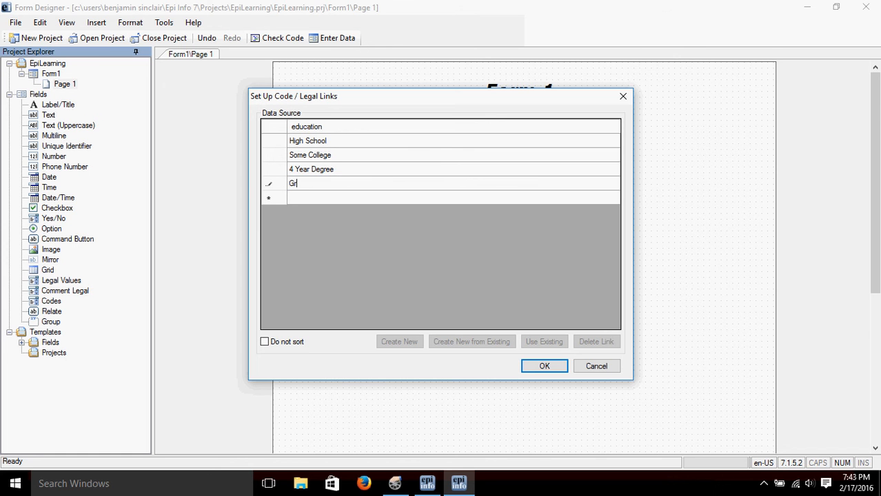
pyautogui.write('aduate or Professional De')
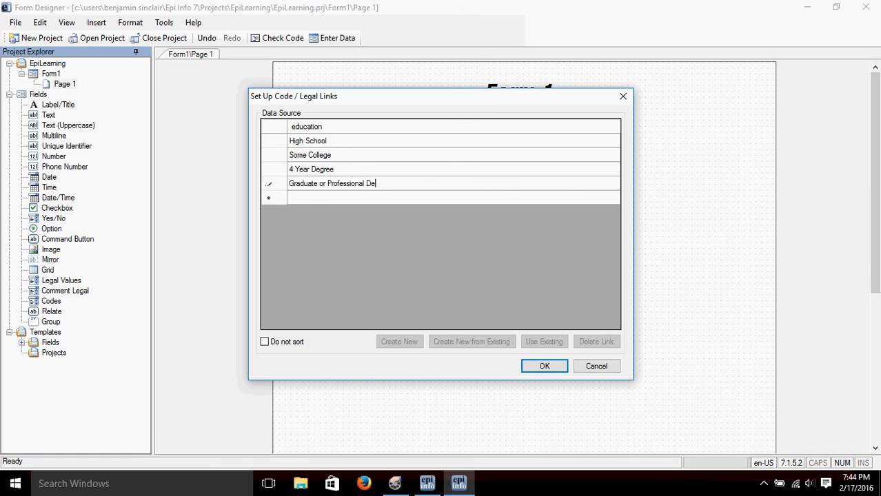
pyautogui.write('gree')
# Keep the Education values unsorted, accept the list as the data source, and add the field to the form.
pyautogui.click(264, 342)
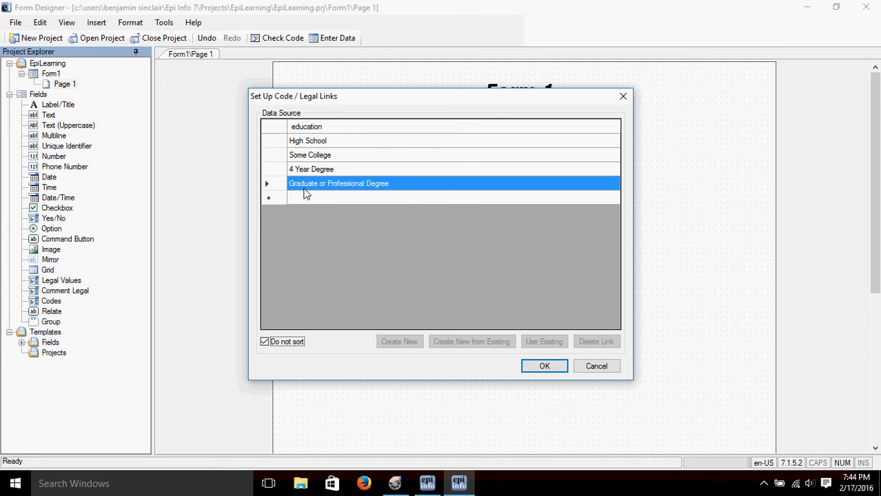
pyautogui.click(544, 367)
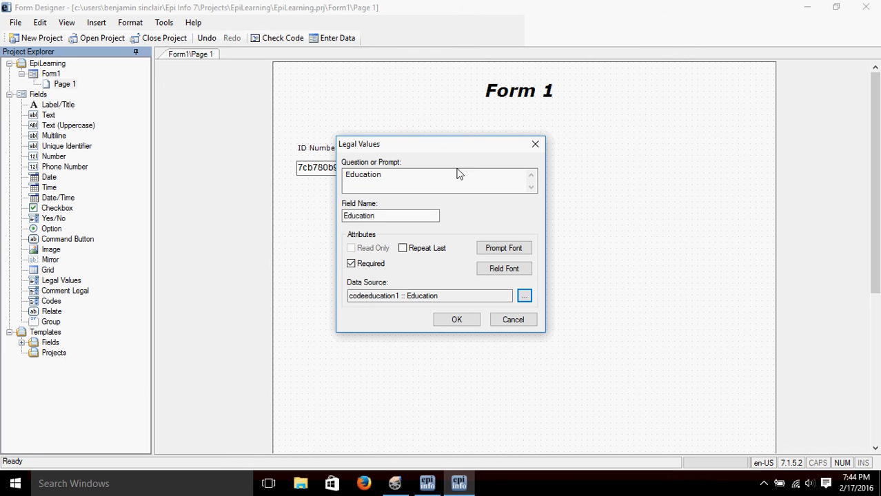
pyautogui.click(463, 320)
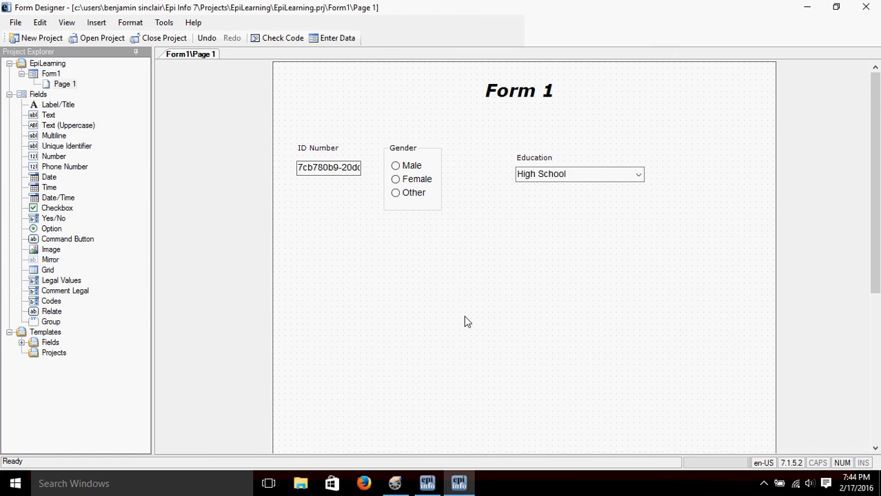
# Check the choices offered by the Education field on the form by picking Some College.
pyautogui.click(642, 174)
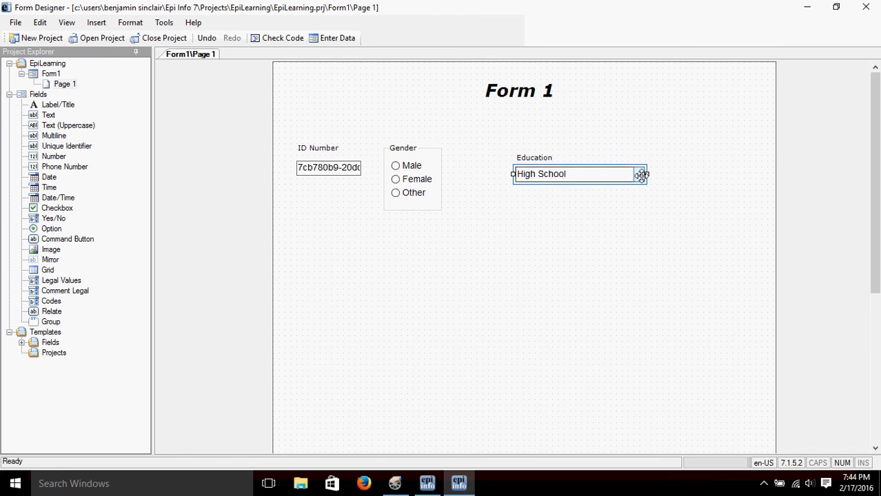
pyautogui.click(640, 175)
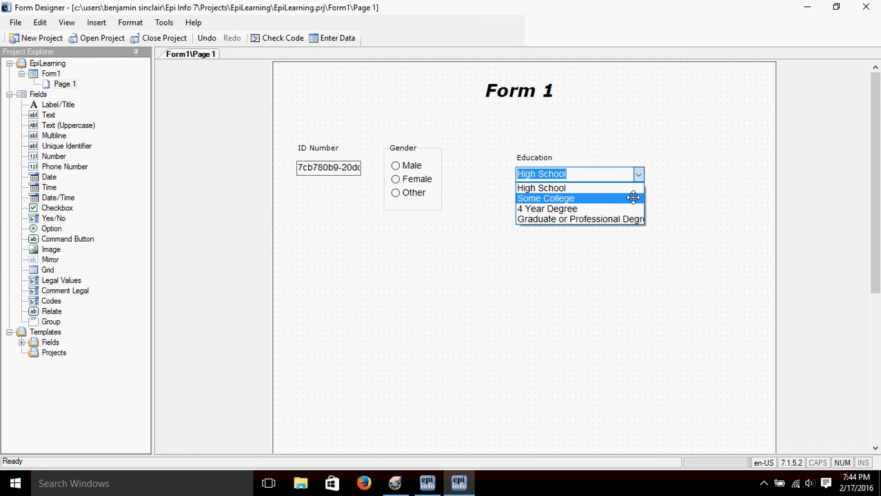
pyautogui.click(632, 198)
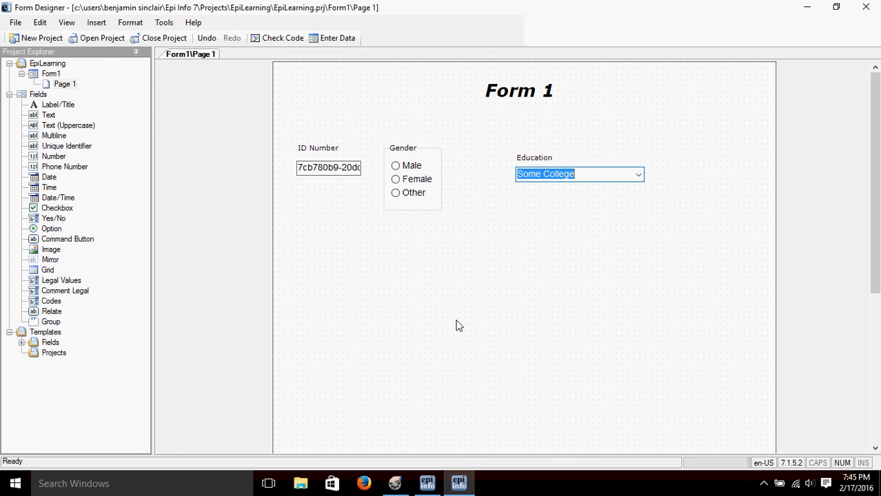
pyautogui.click(396, 485)
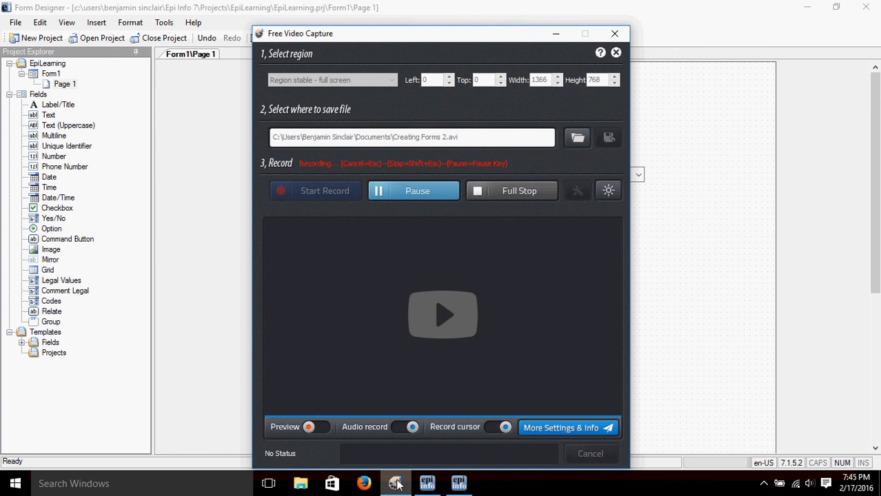